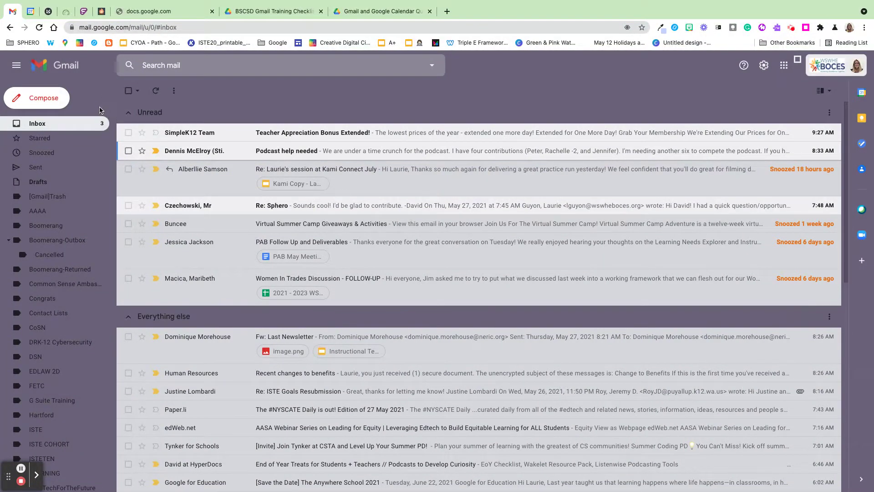
Step: Collapse the Gmail sidebar to an icons-only strip and start a new message
click(16, 65)
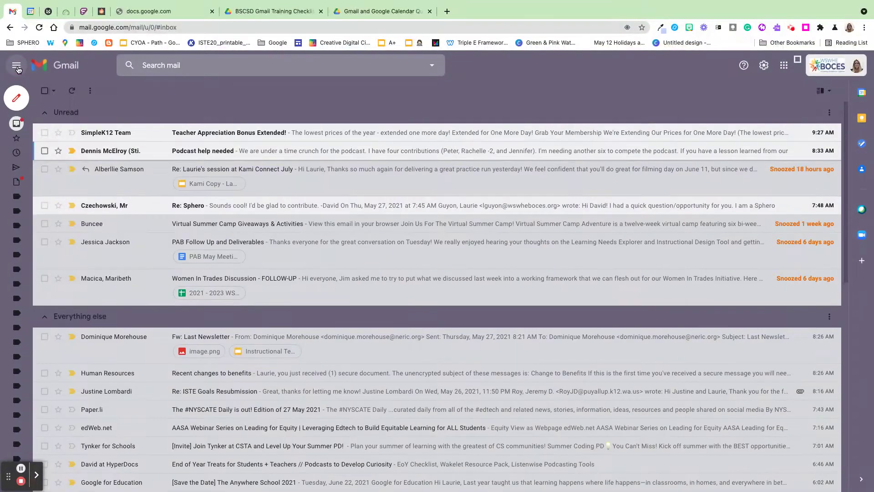
mouse_move(16, 99)
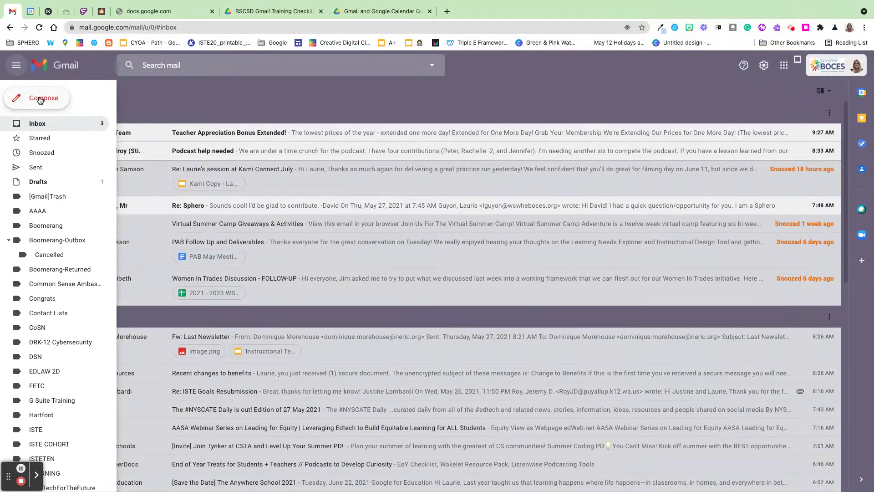
click(40, 101)
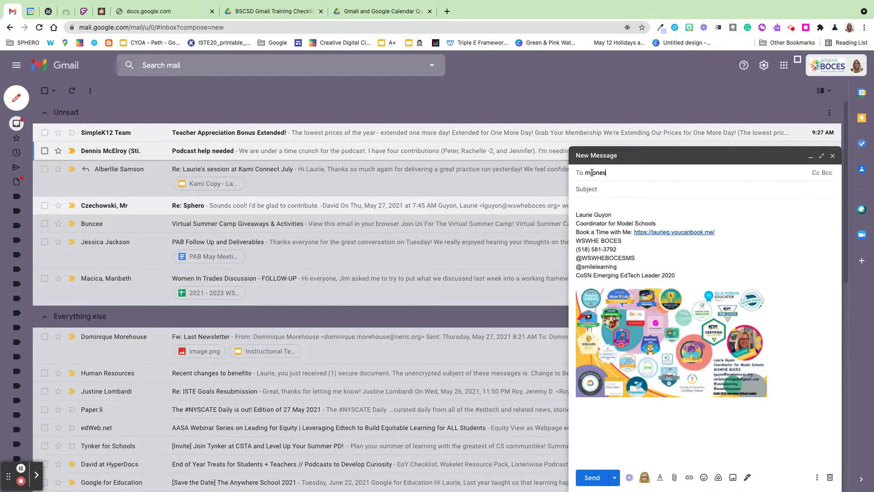
Step: Address the draft to the colleague and enter the subject Hello
text(wswheboces.org)
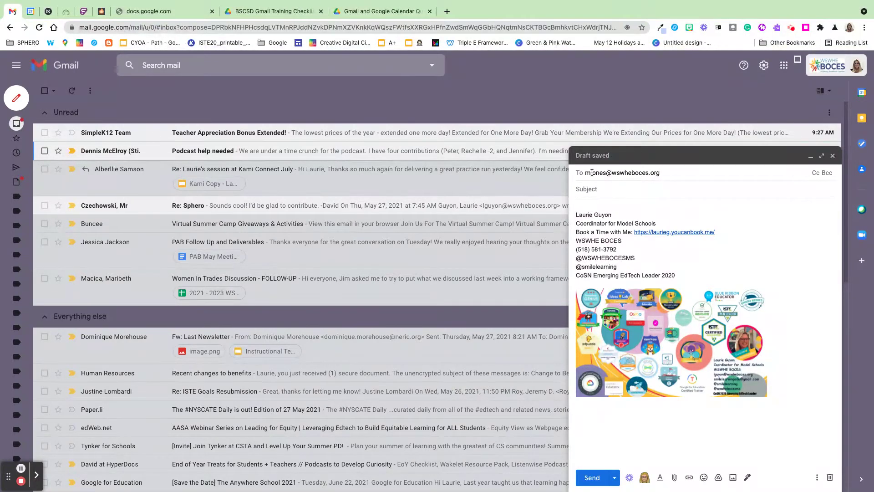
click(596, 191)
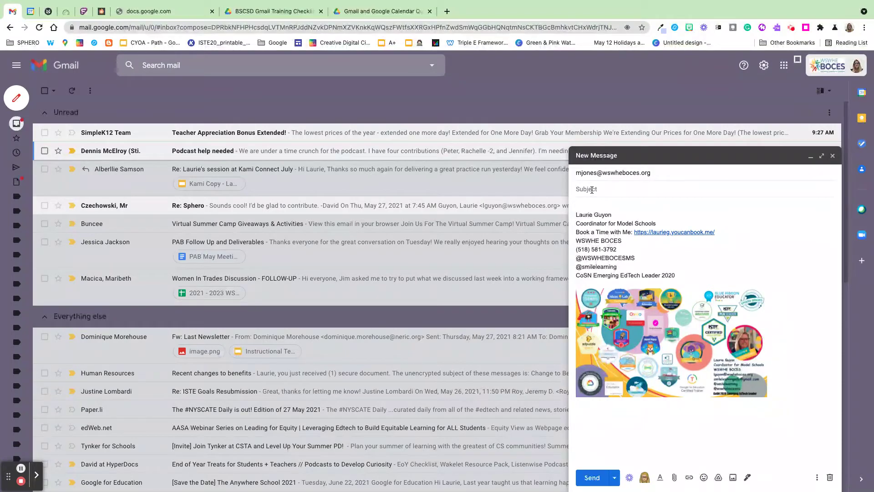
text(Hello)
Step: Add blank lines above the signature and type 'Sample email sending.' as the body
click(585, 204)
drag(577, 212, 764, 358)
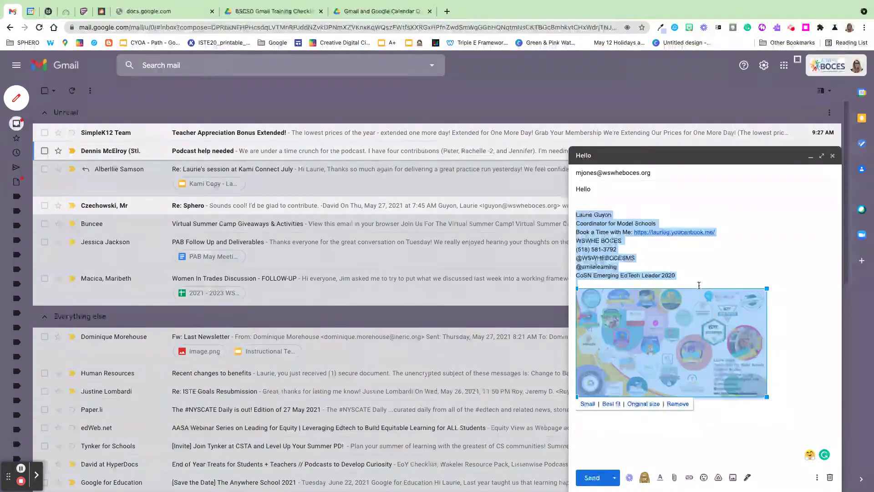
click(587, 207)
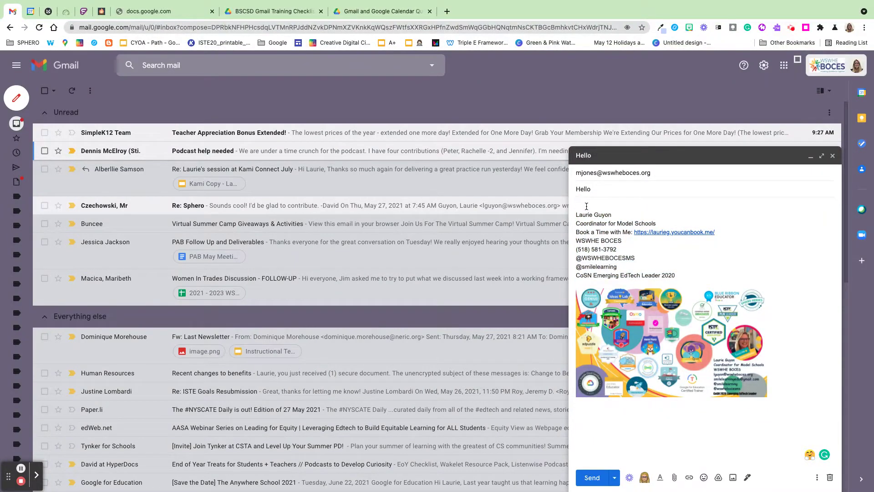
key(Return)
key(Return)
key(Return)
key(Return)
key(Return)
key(Return)
key(Return)
key(Return)
key(Return)
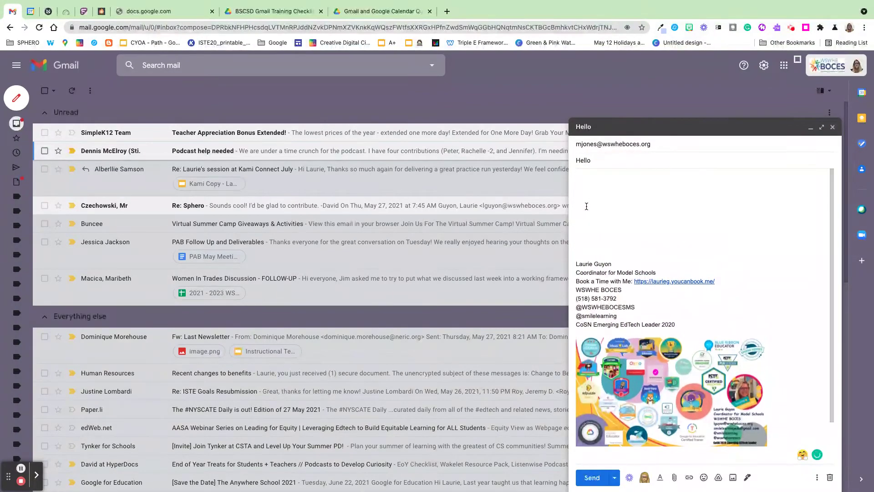
click(583, 179)
text(Sample email sending...)
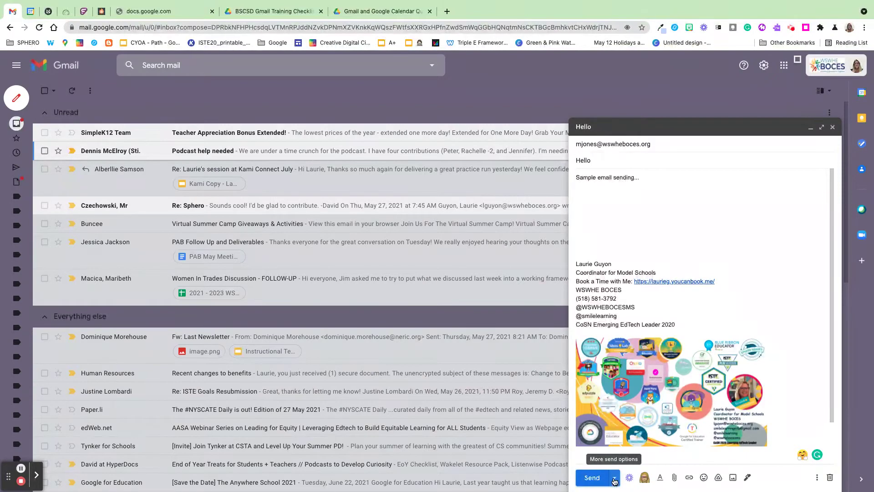
click(614, 479)
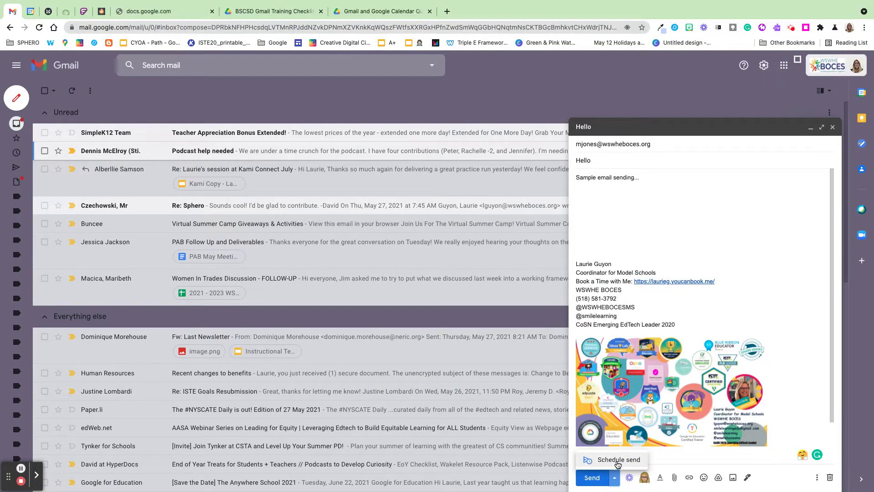
click(618, 462)
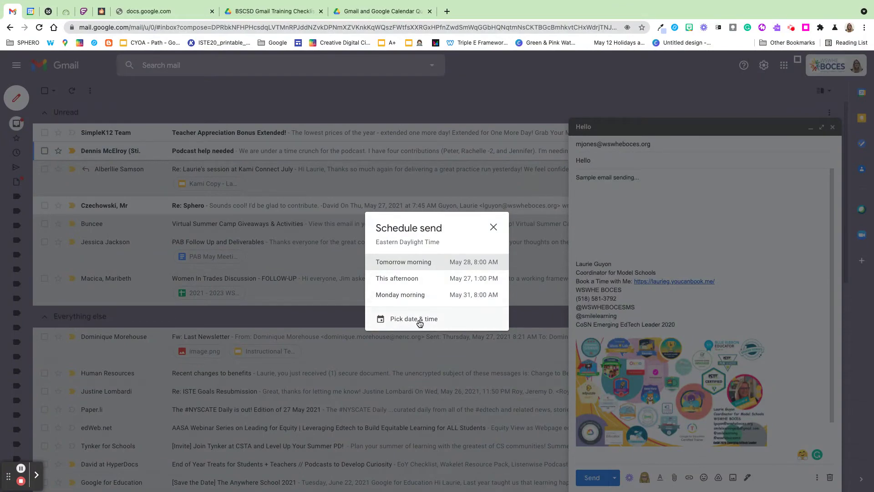
click(404, 321)
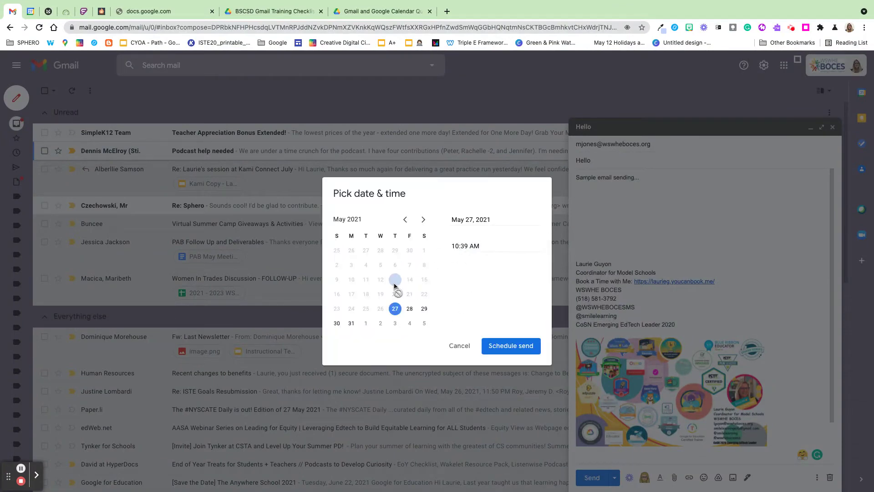
click(459, 345)
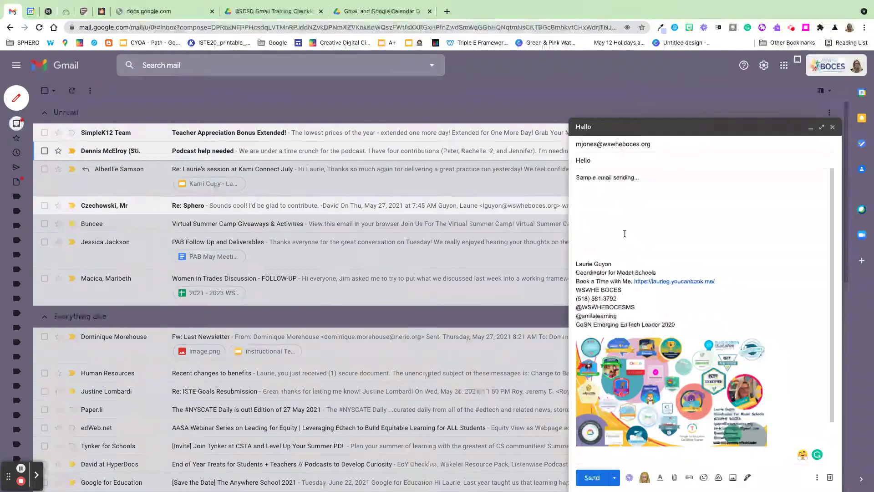
click(589, 244)
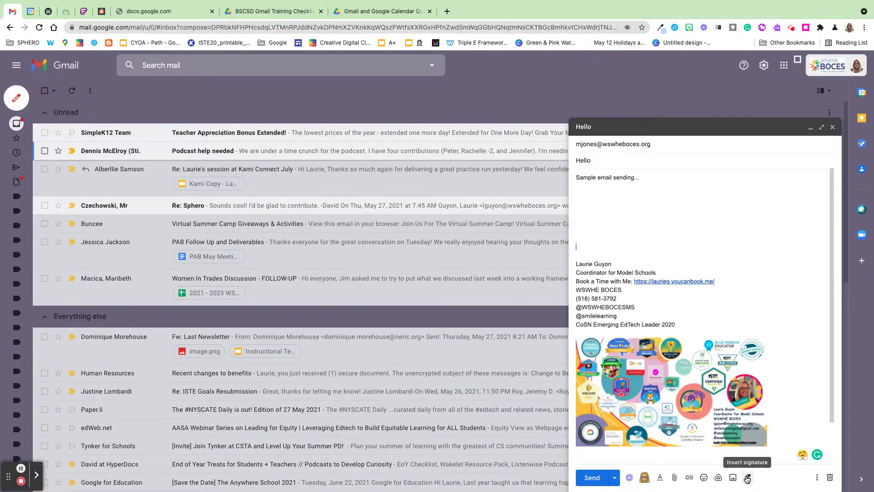
Step: Attach fancy.png from the Downloads folder to the Hello draft
click(675, 479)
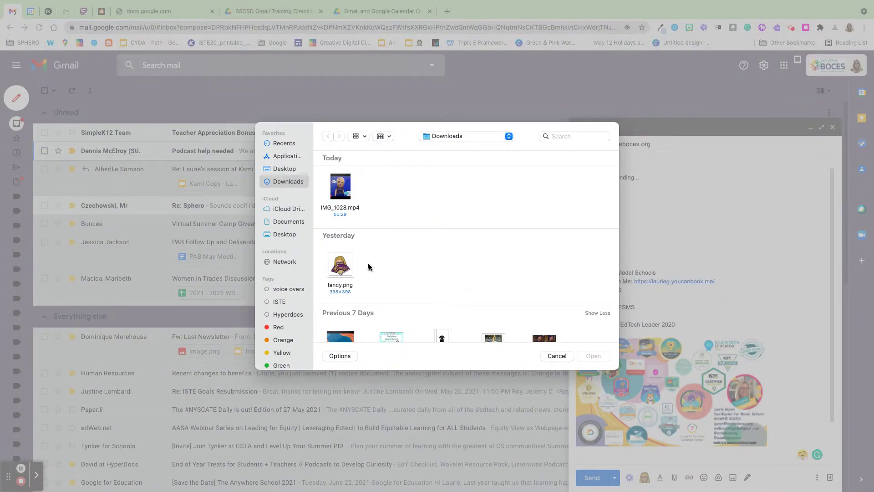
click(344, 262)
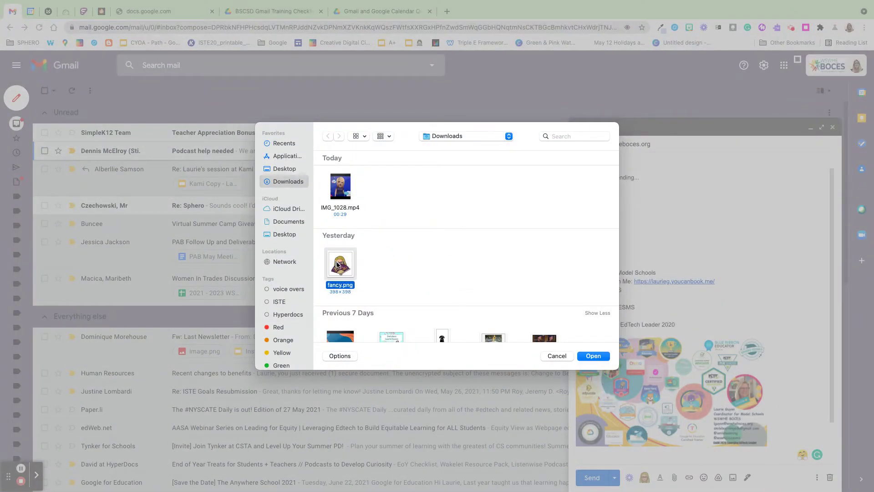
click(593, 356)
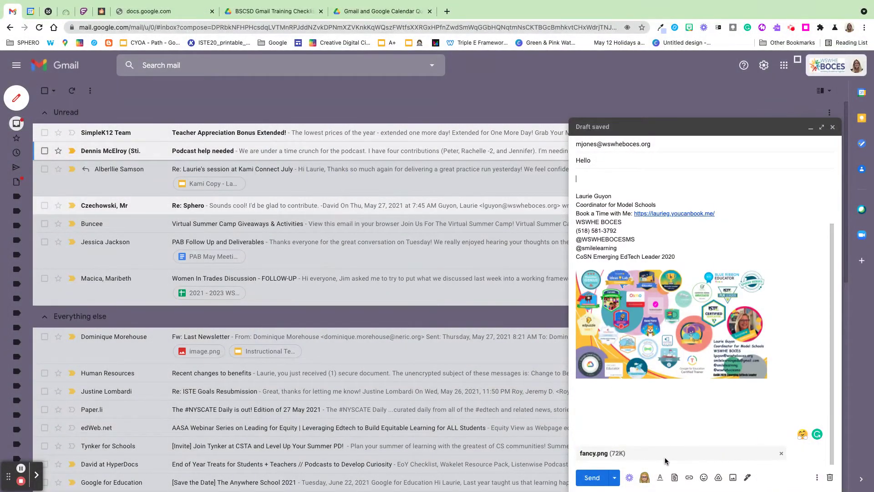
click(690, 477)
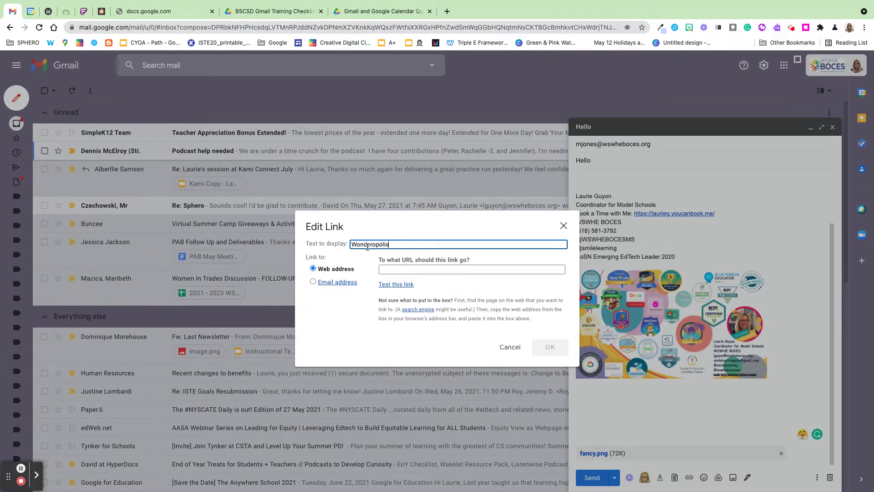
Step: Insert a 'Wonderopolis' link to wonderopolis.org at the top of the body
click(384, 269)
text(wonderopol)
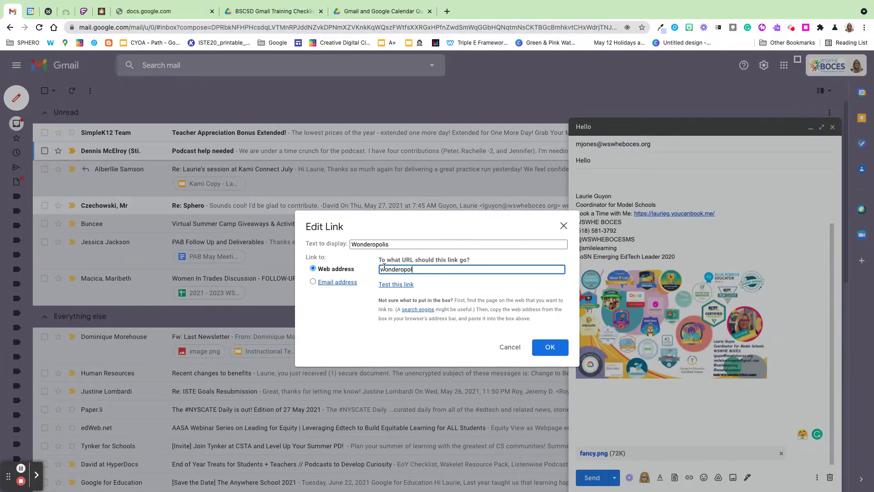
text(is.org)
click(550, 348)
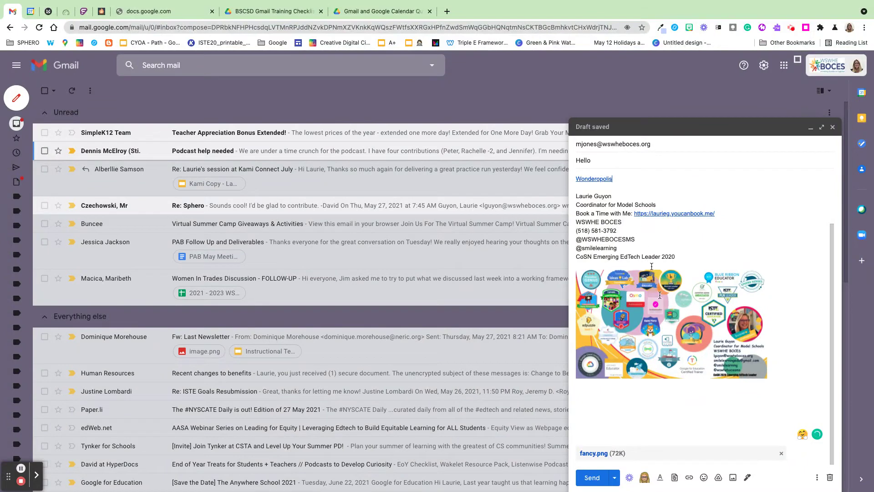
Step: Search emojis for 'happy' and insert the woman emoji after the Wonderopolis link
click(704, 476)
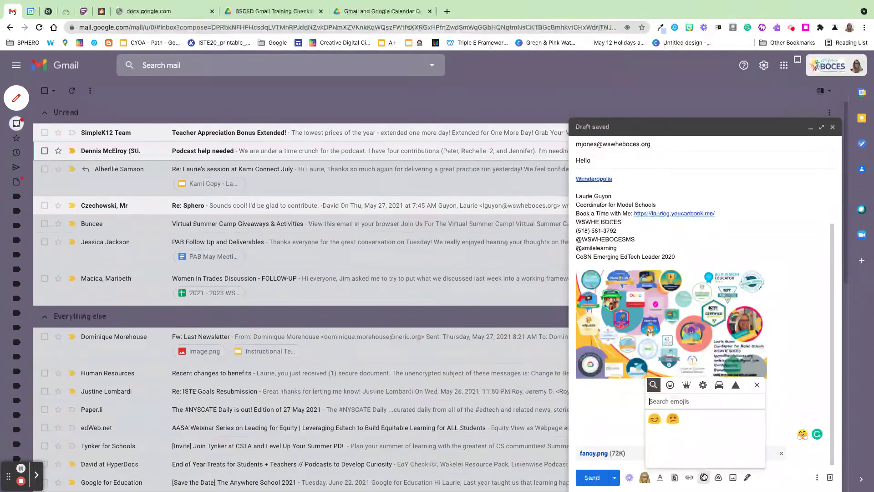
click(664, 403)
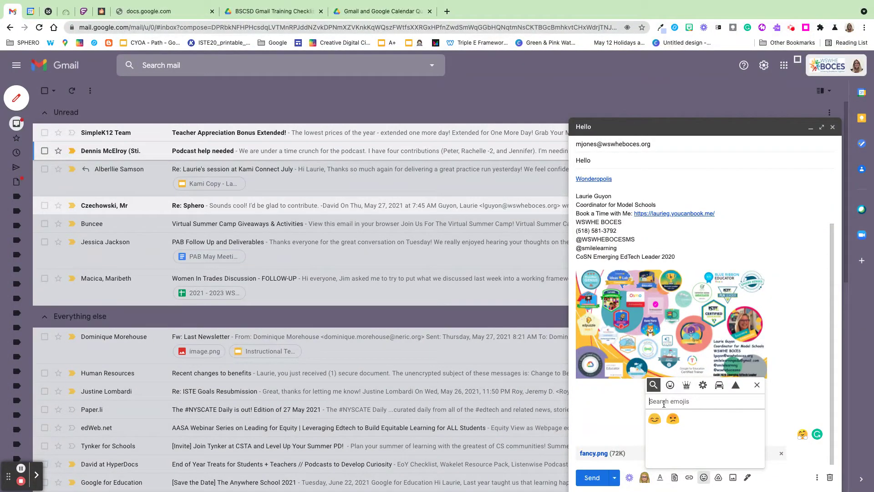
text(happy)
click(654, 419)
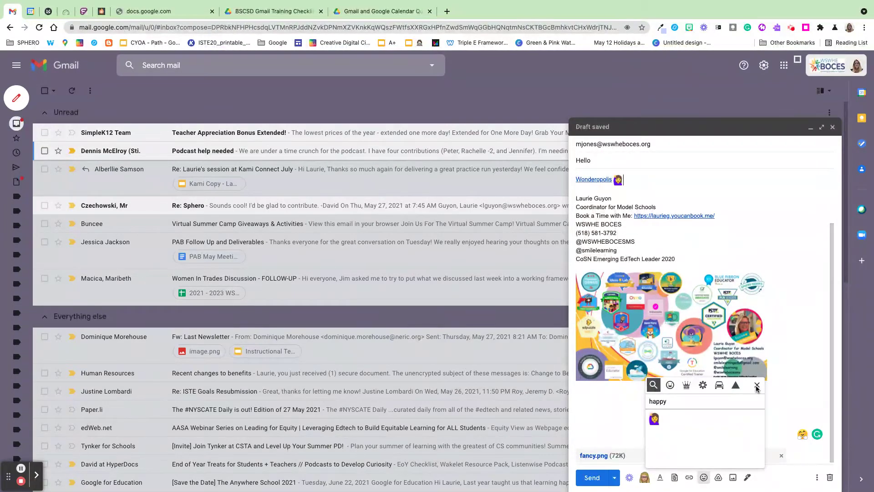
Step: Add unicorn and brown ox emojis from the Animals & nature category
click(676, 386)
click(687, 386)
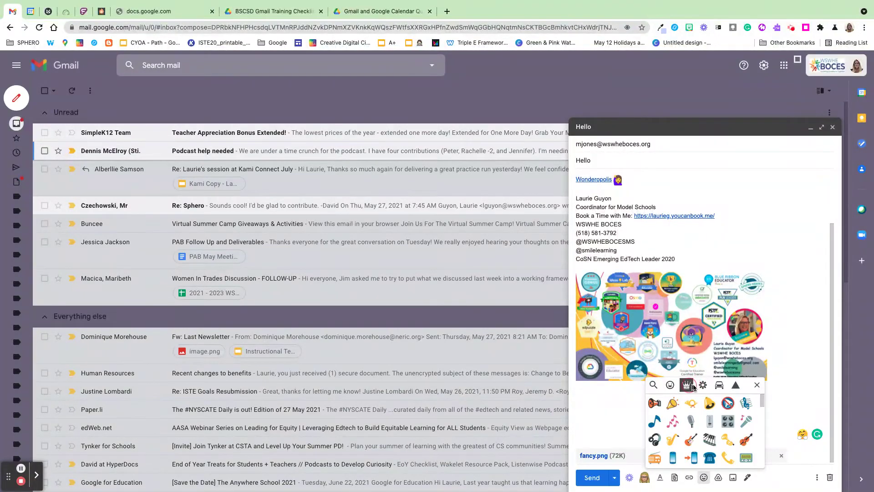
click(704, 385)
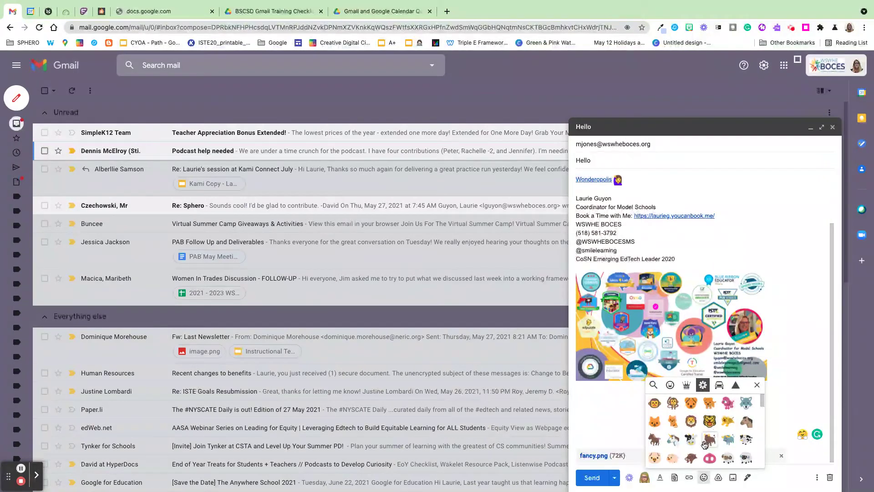
click(673, 439)
click(709, 439)
click(757, 385)
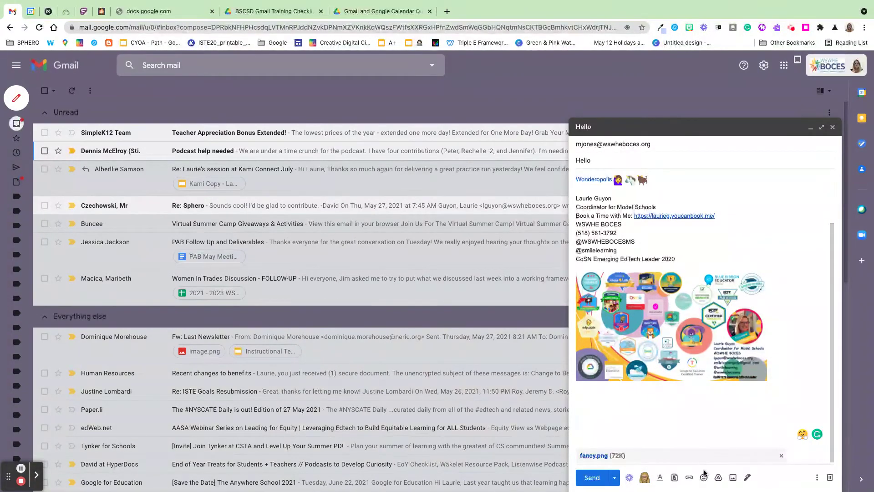
Step: Insert 'GMail and Calendar Capacity Matrix' from Drive's Recent files as a Drive link
click(719, 478)
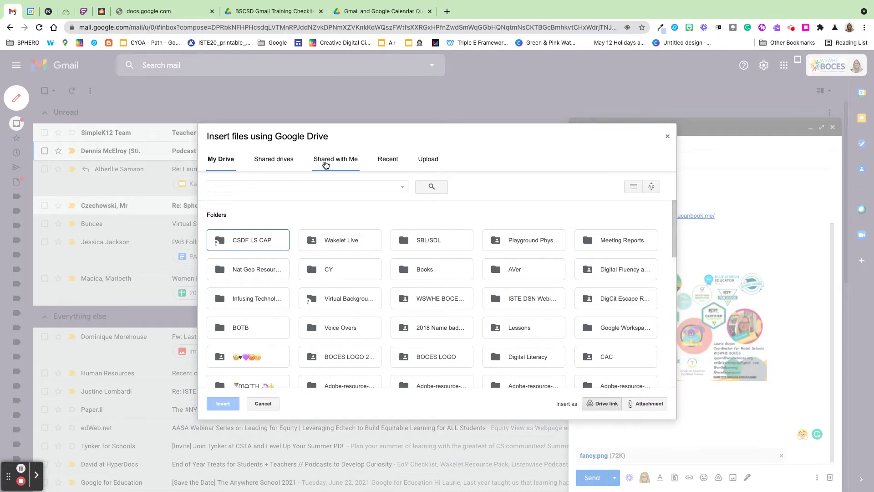
click(385, 160)
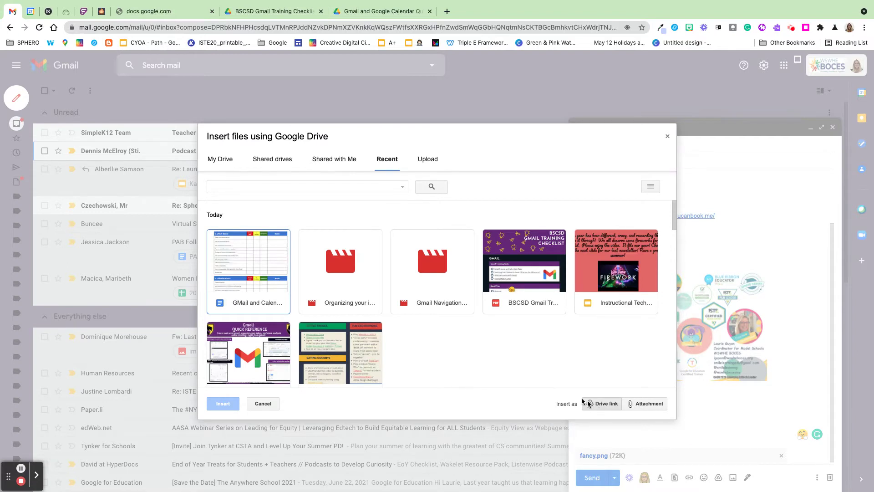
click(246, 285)
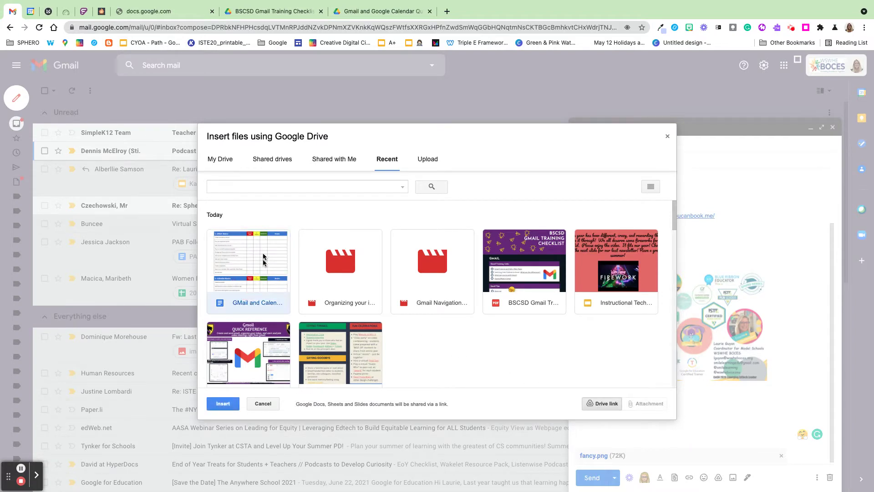
click(604, 406)
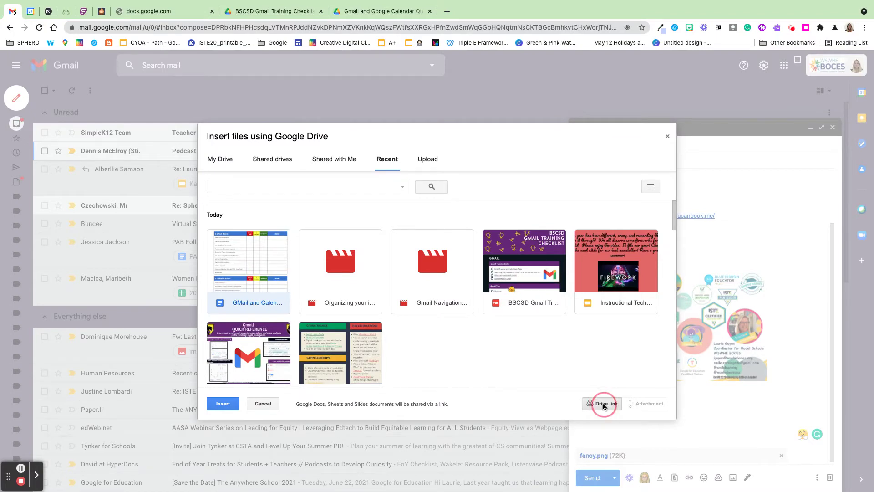
click(223, 404)
click(613, 195)
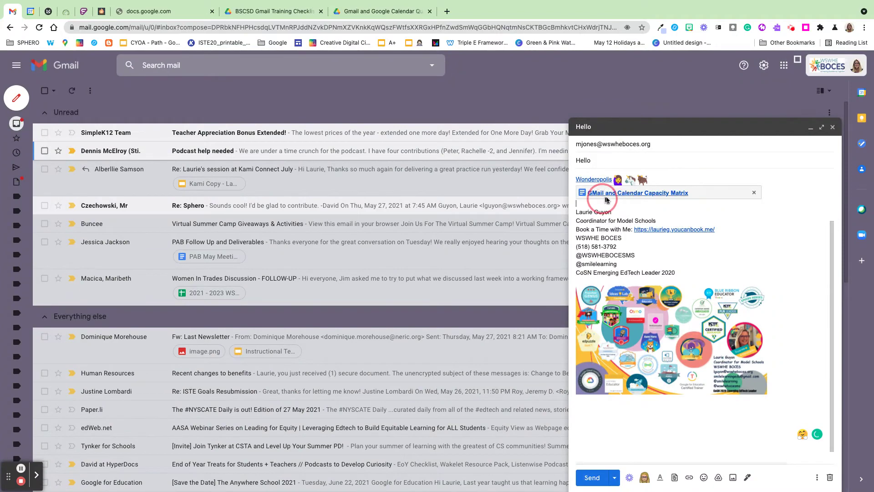
Step: Look over the Label choice in the draft's More options, then discard the Hello draft
click(818, 479)
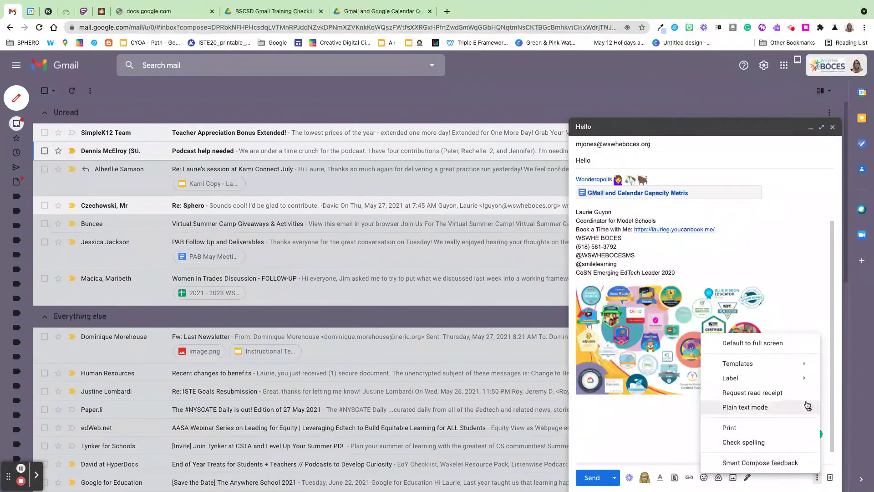
mouse_move(782, 368)
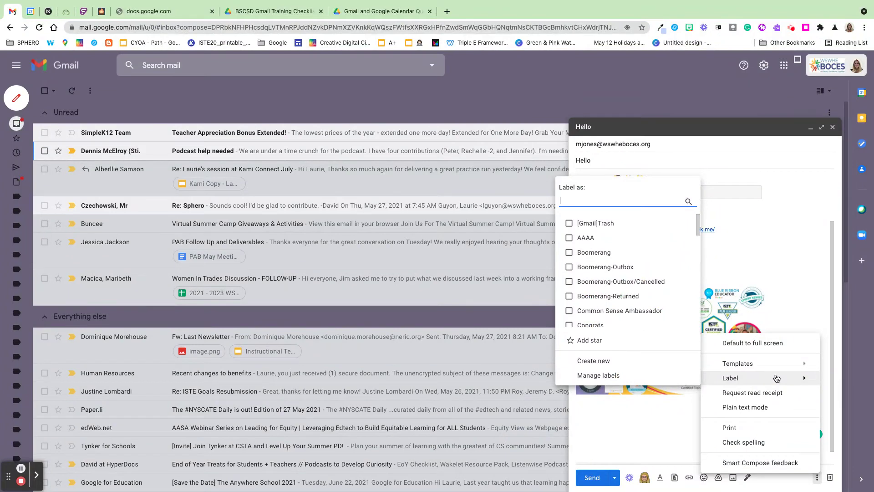
click(830, 479)
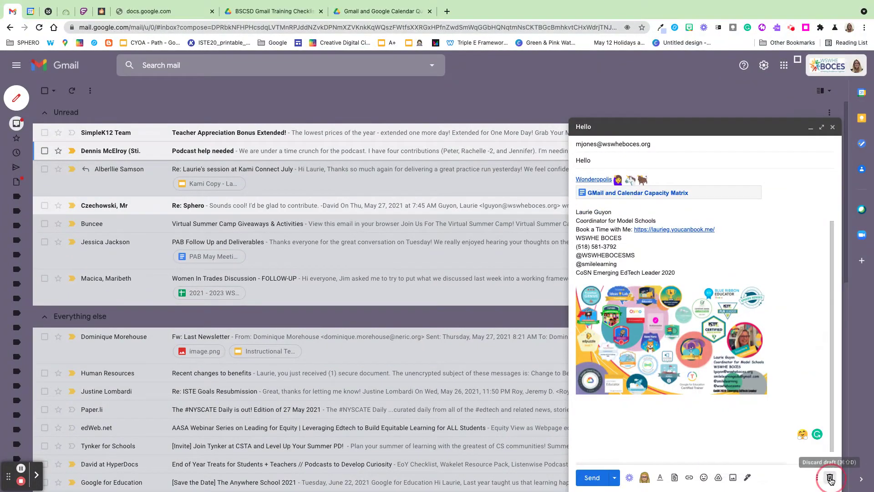
click(830, 479)
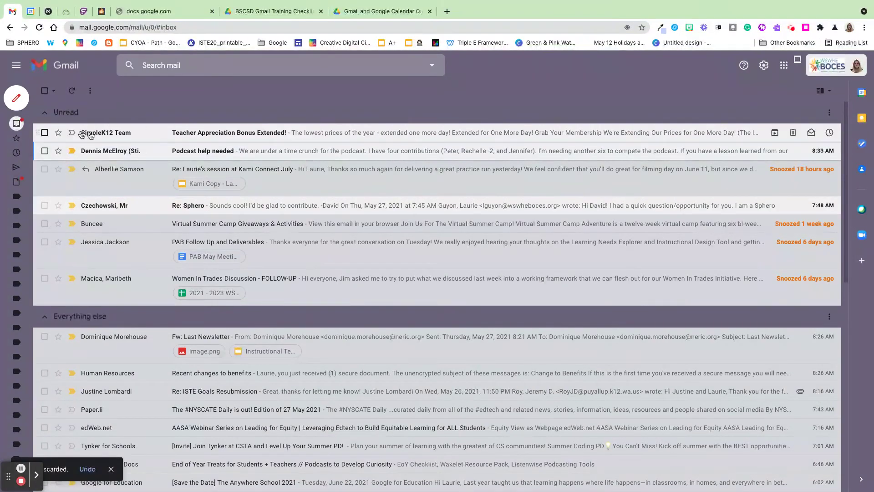
Step: Open the SimpleK12 'Teacher Appreciation Bonus Extended!' email and mark it as unread
click(227, 135)
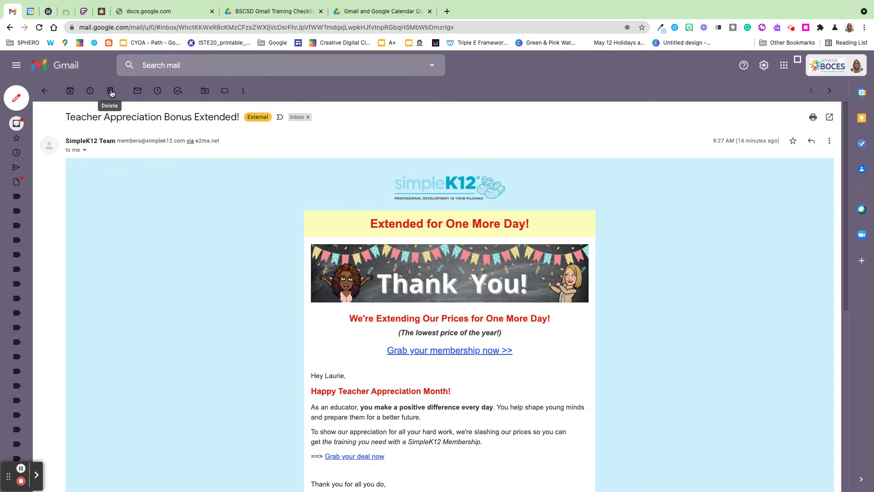
click(139, 92)
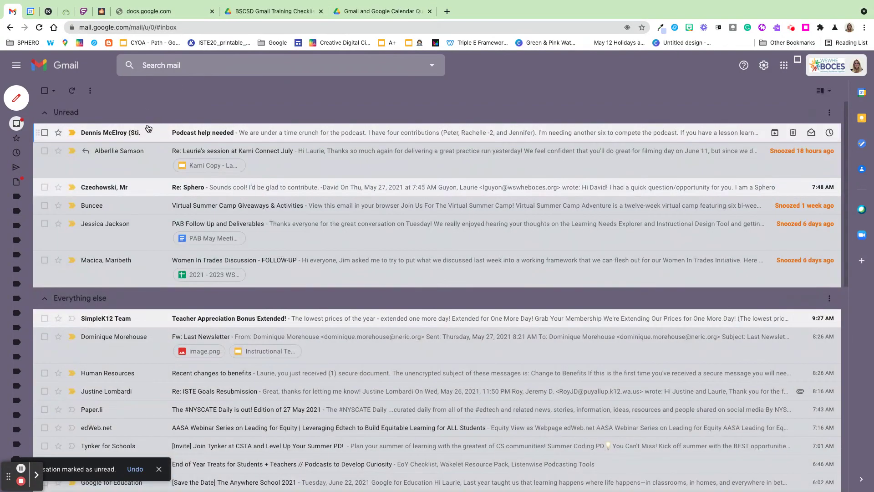
Step: Reopen the SimpleK12 email and view its snooze times without snoozing it
click(235, 321)
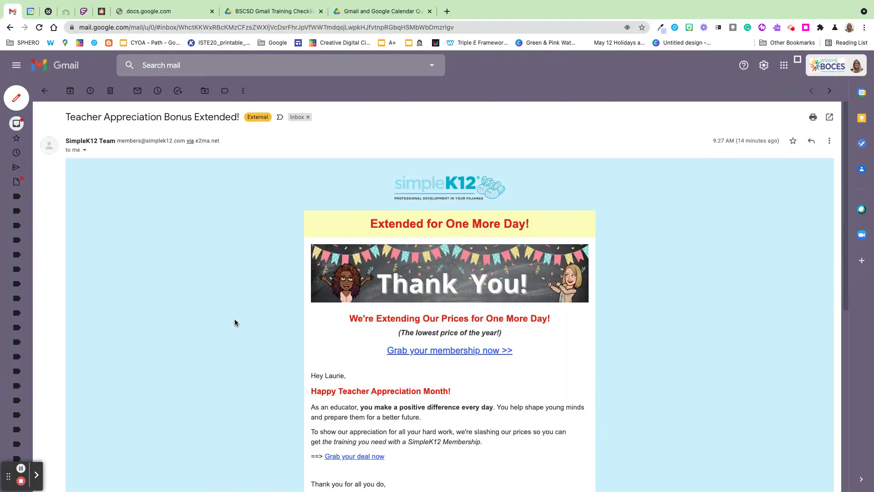
click(158, 92)
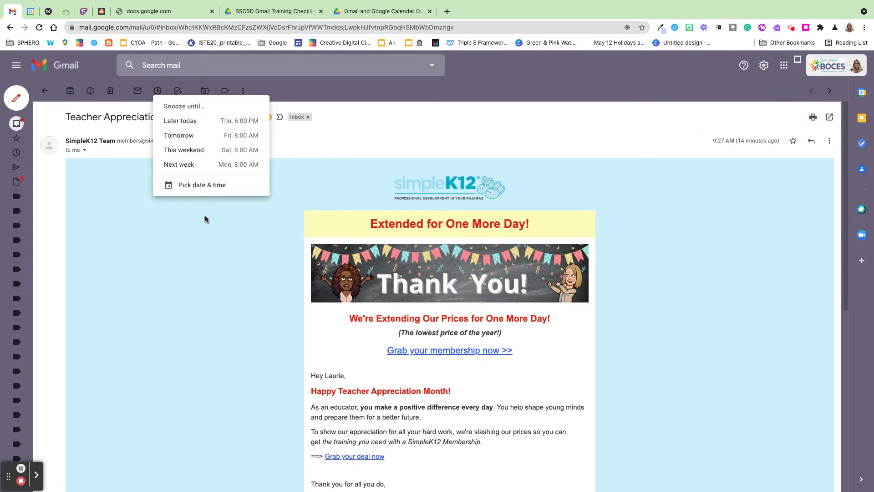
click(160, 206)
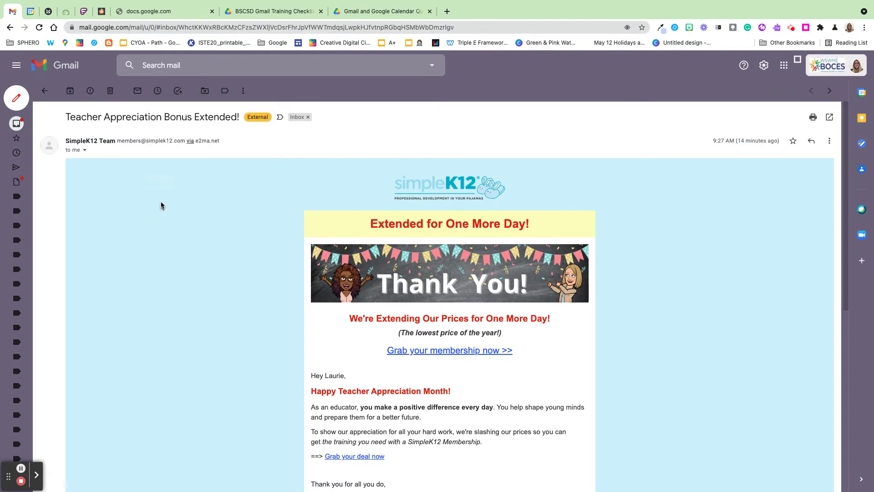
Step: Create a new 'Simple 2K' label and apply it to the email
click(225, 94)
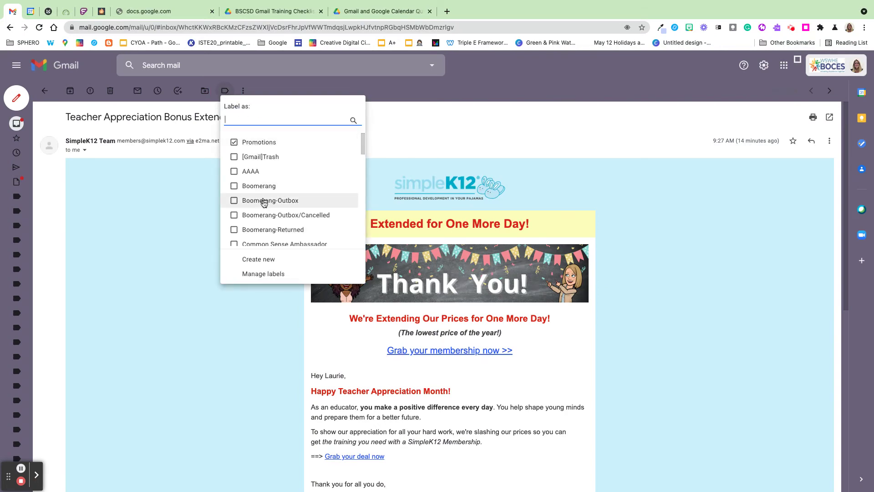
click(267, 264)
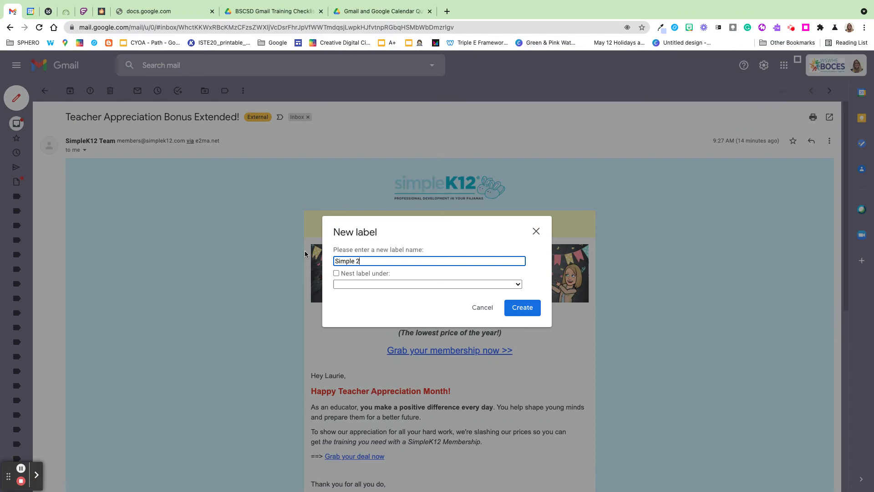
click(522, 309)
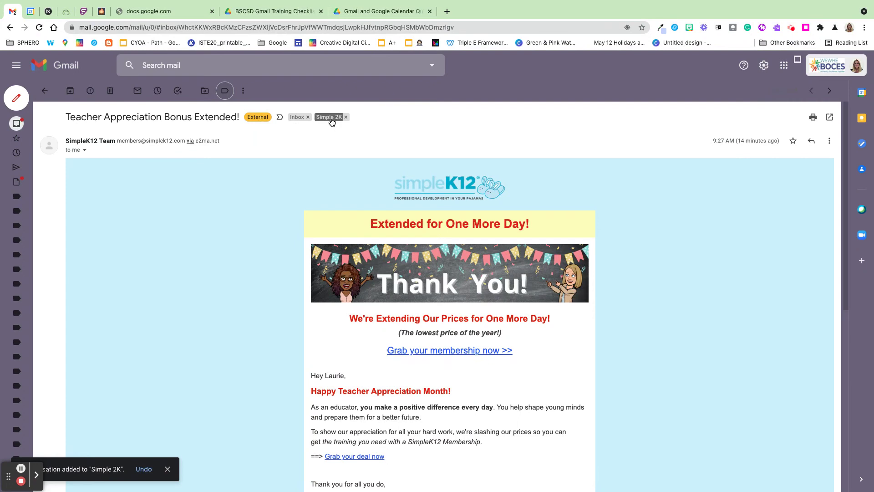
Step: Expand the sidebar to find the Simple 2K label, then open the email's More actions menu
click(17, 65)
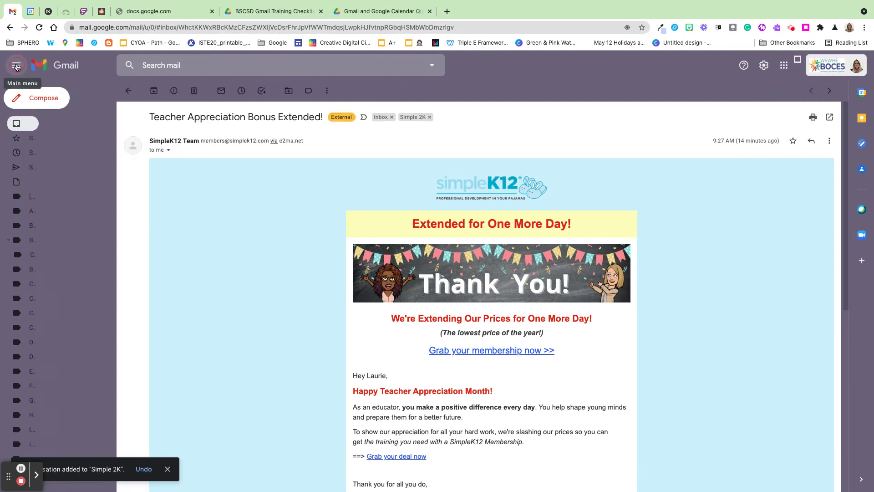
scroll(49, 282, down, 6)
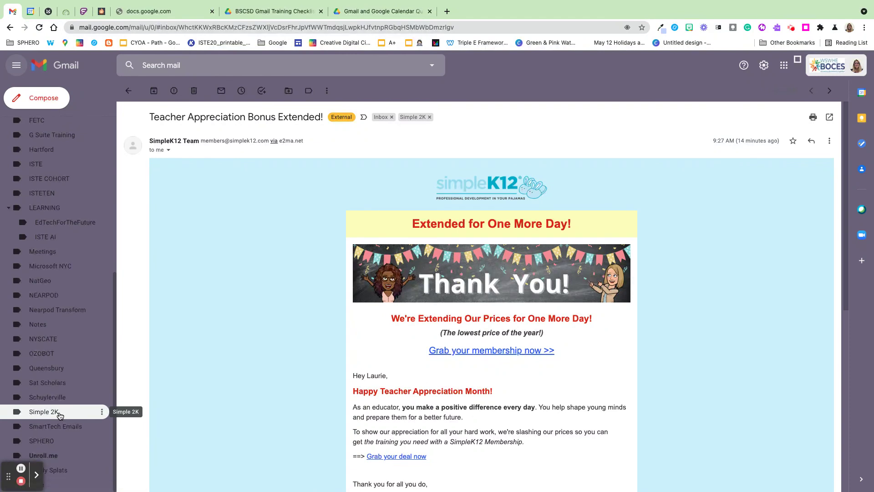
scroll(60, 414, up, 4)
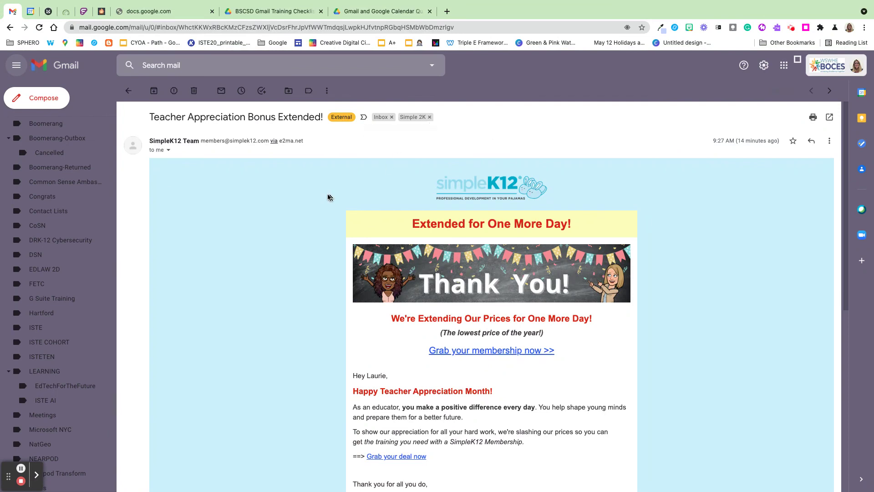
click(327, 92)
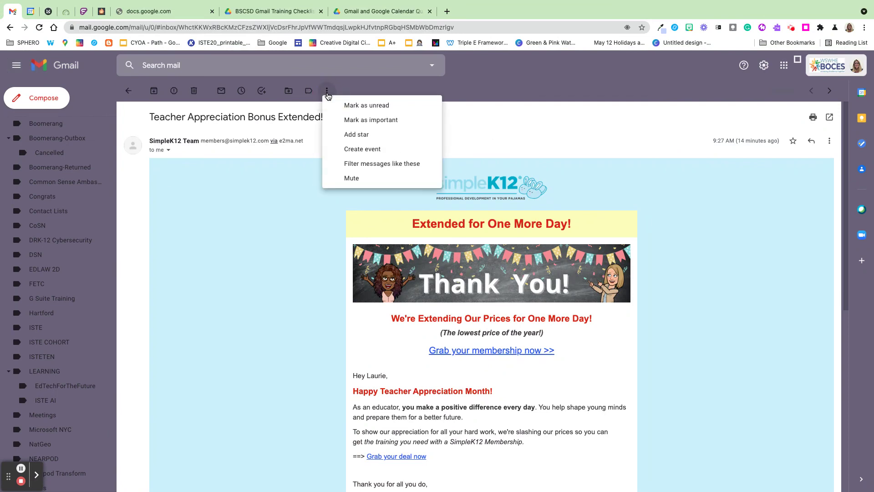